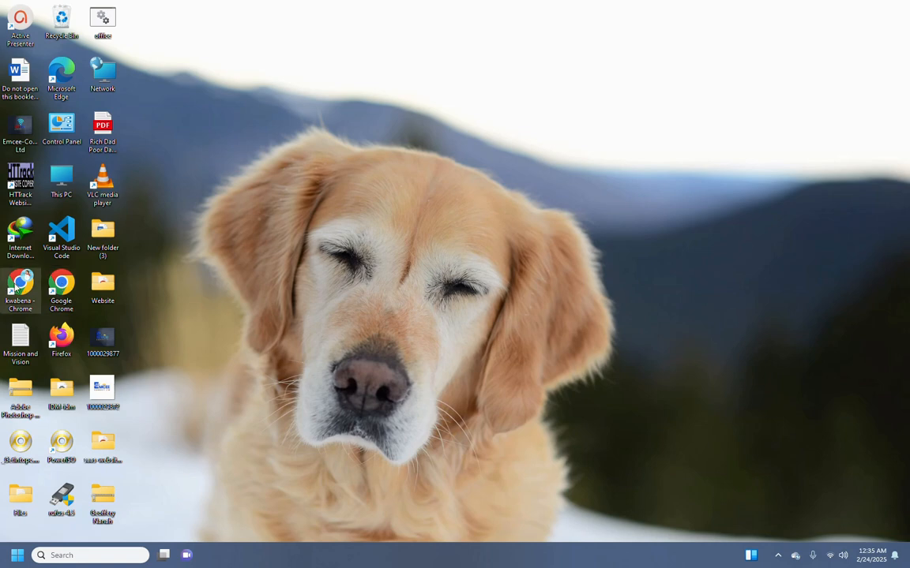
Launch Chrome, search for 'google map', and open the Google Maps site from the results.
{"action": "double_click", "coordinate": [21, 281]}
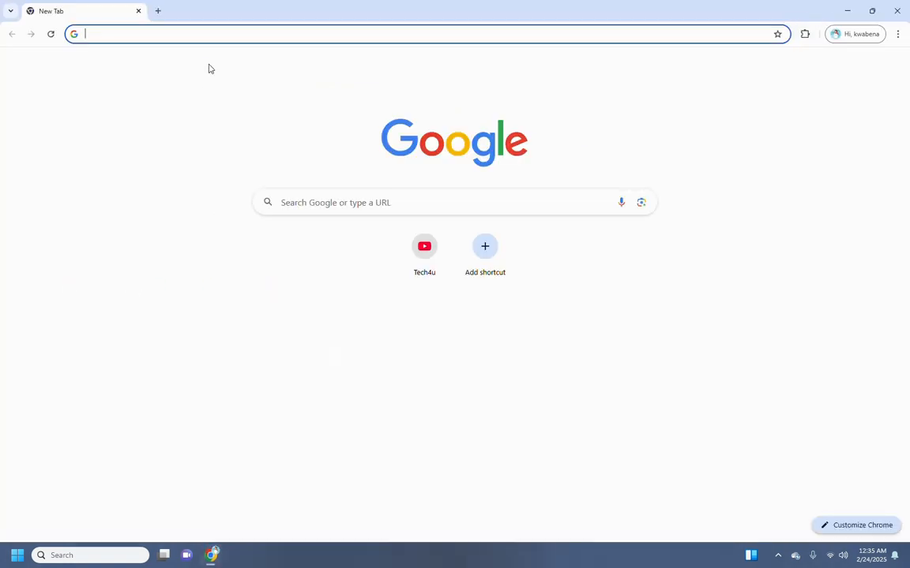
{"action": "type", "text": "google map"}
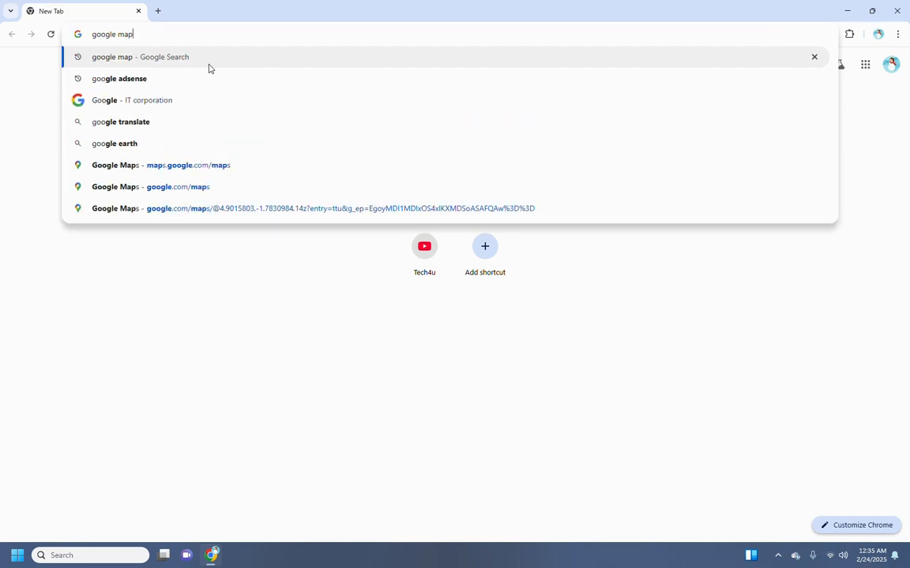
{"action": "key", "text": "Return"}
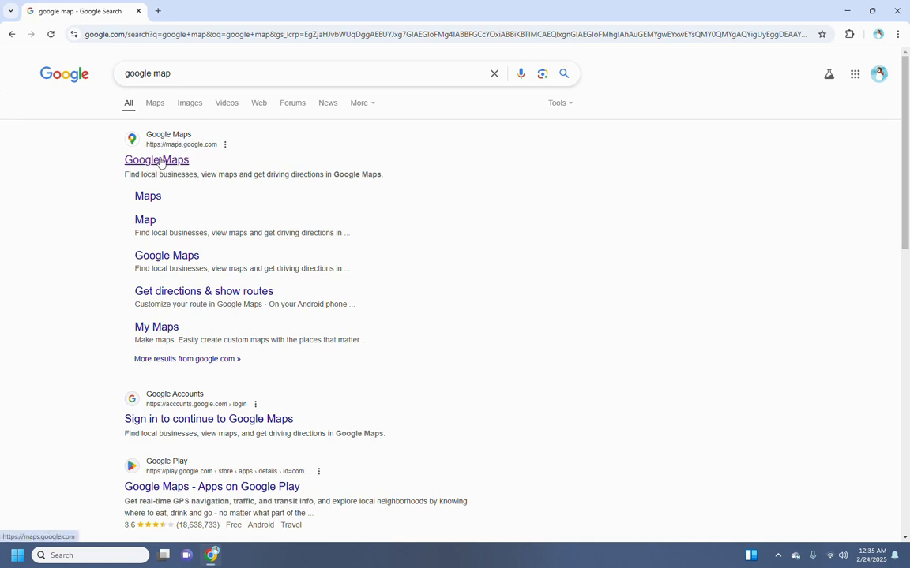
{"action": "left_click", "coordinate": [165, 161]}
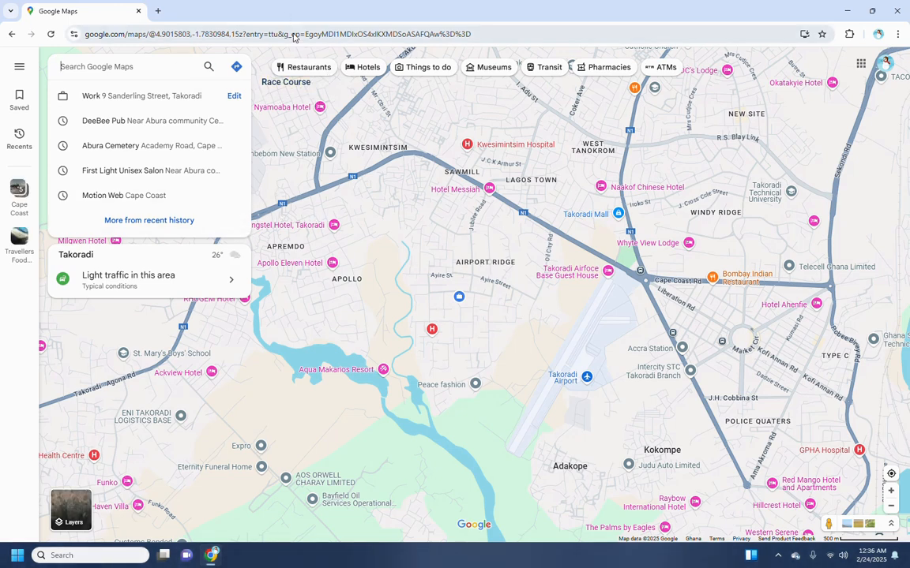
Open the Google Maps main menu over the Takoradi map.
{"action": "left_click", "coordinate": [17, 71]}
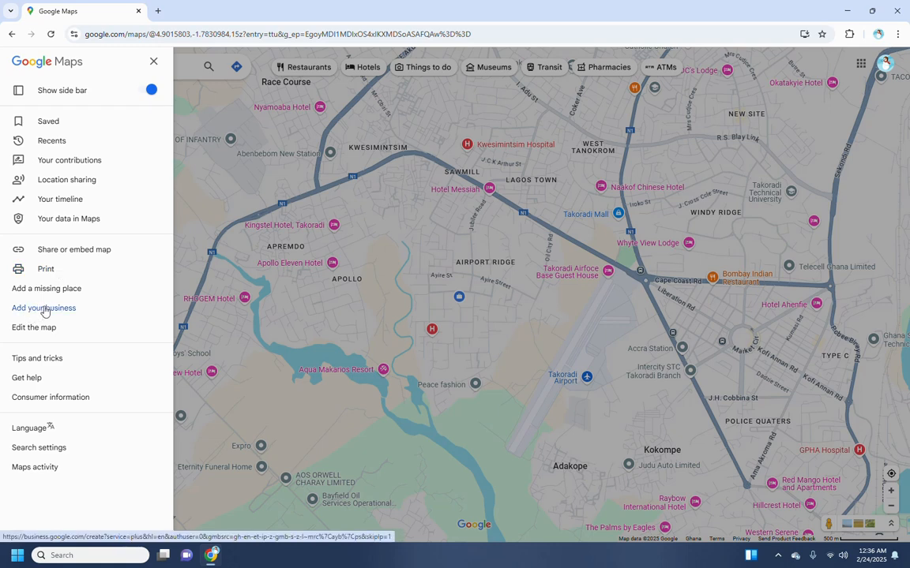
Open the Add your business profile page, leave name and category blank, and return to the Maps tab.
{"action": "left_click", "coordinate": [38, 314]}
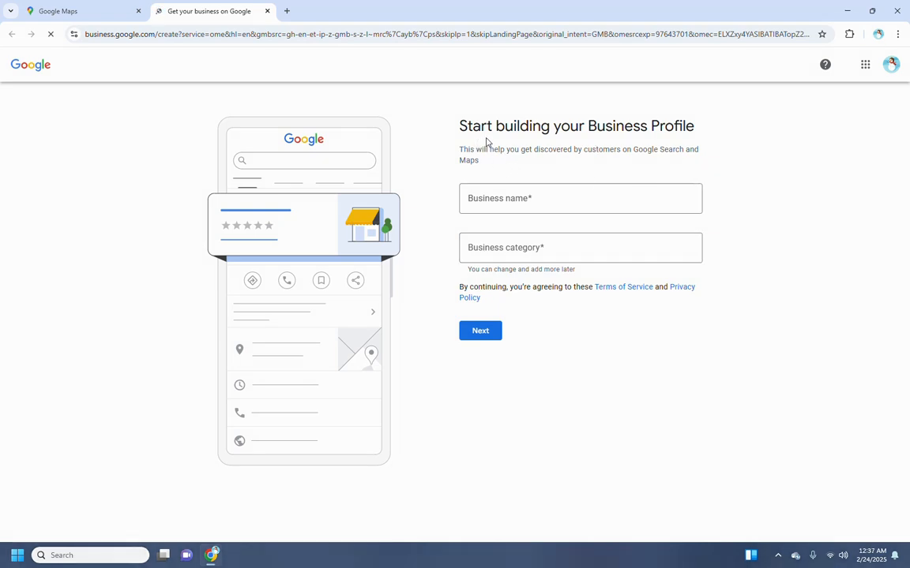
{"action": "left_click", "coordinate": [494, 199]}
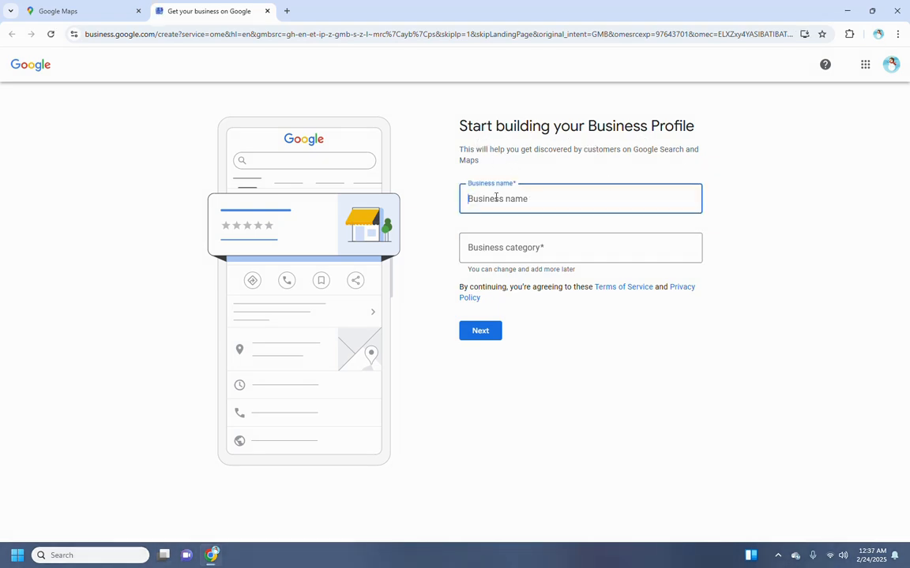
{"action": "left_click", "coordinate": [533, 247]}
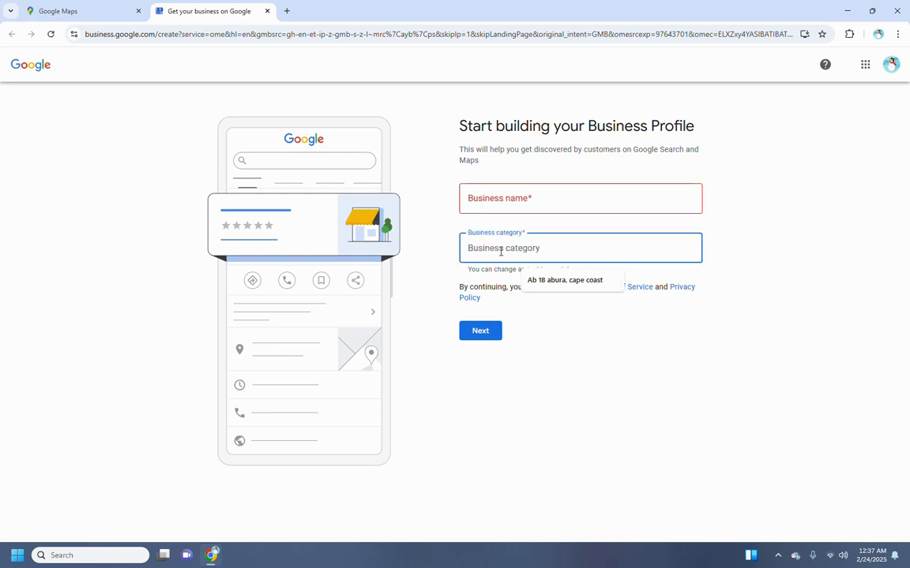
{"action": "left_click", "coordinate": [452, 274]}
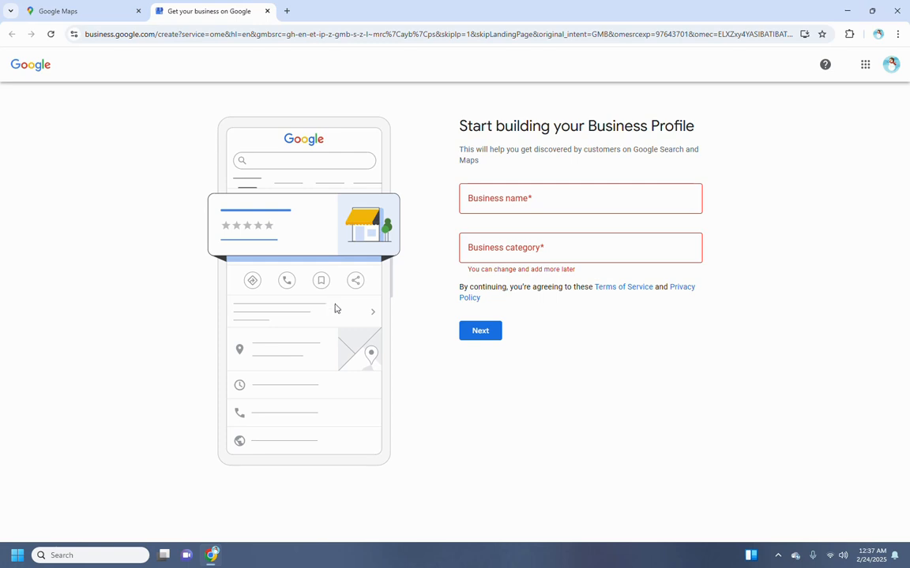
{"action": "left_click", "coordinate": [82, 12]}
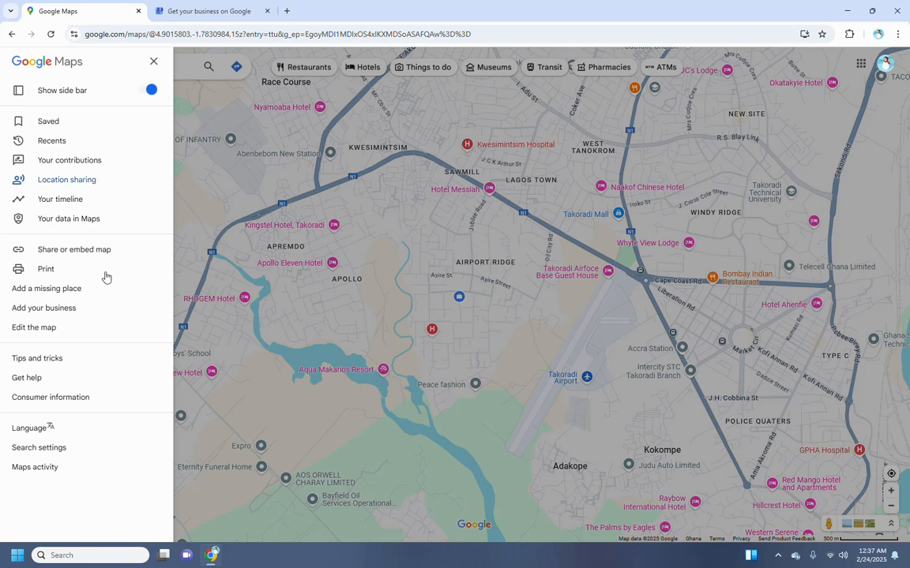
Begin adding a missing place and fill in Tech4u as the place name.
{"action": "left_click", "coordinate": [45, 293]}
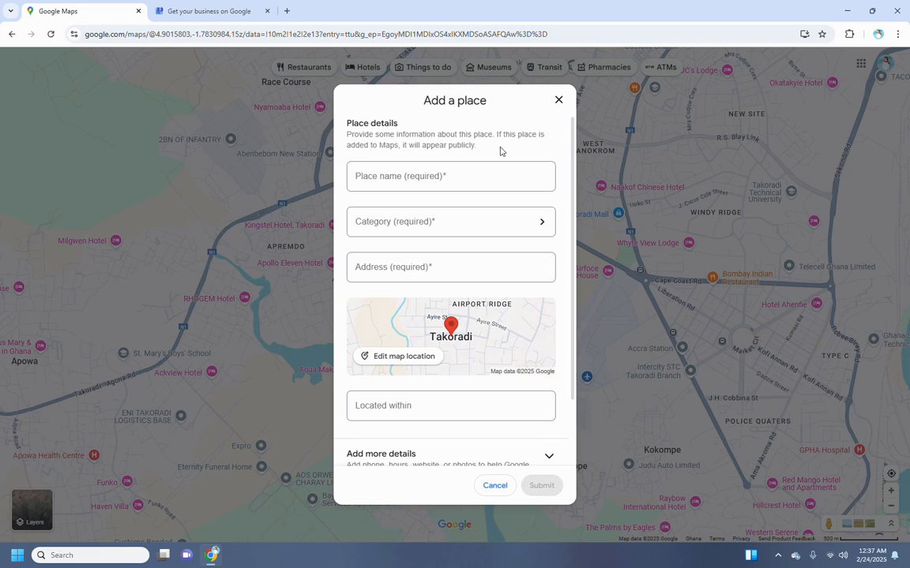
{"action": "left_click", "coordinate": [405, 176]}
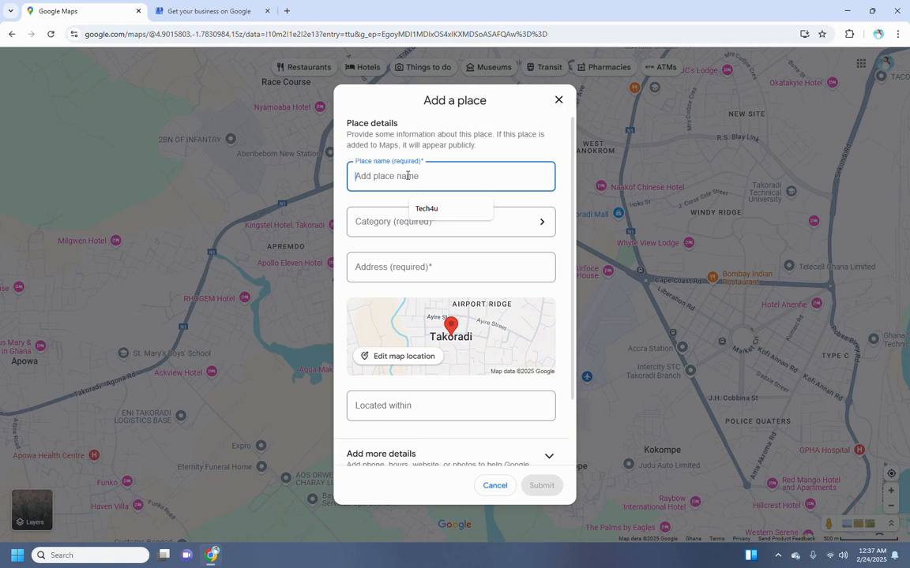
{"action": "left_click", "coordinate": [436, 210]}
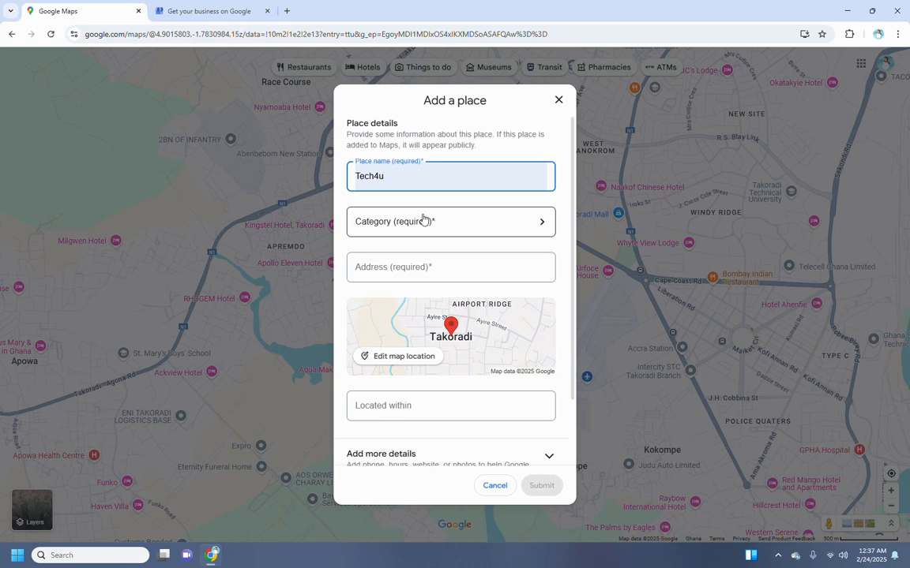
Search the categories for 'inf' and set the place's category to Information services.
{"action": "left_click", "coordinate": [472, 227]}
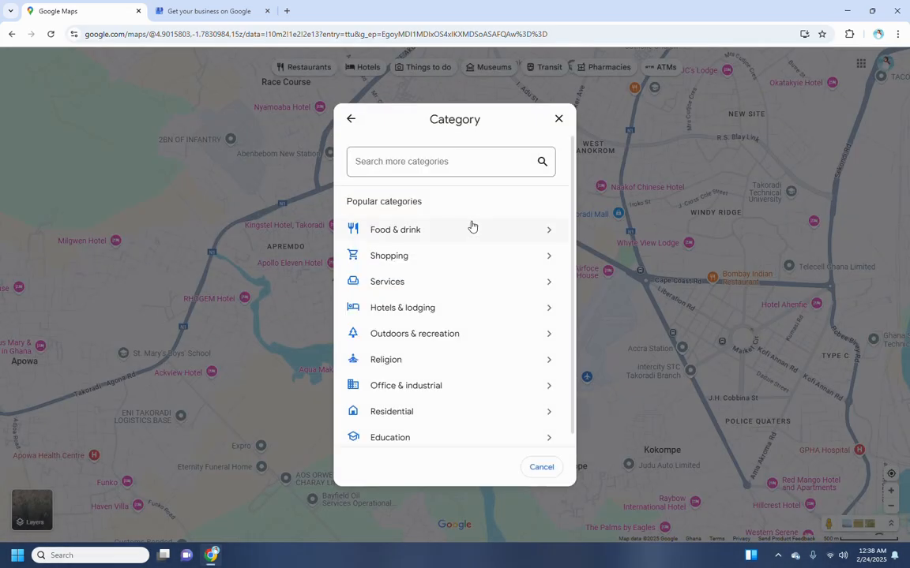
{"action": "scroll", "coordinate": [450, 305], "scroll_direction": "down", "scroll_amount": 1}
{"action": "scroll", "coordinate": [439, 295], "scroll_direction": "up", "scroll_amount": 1}
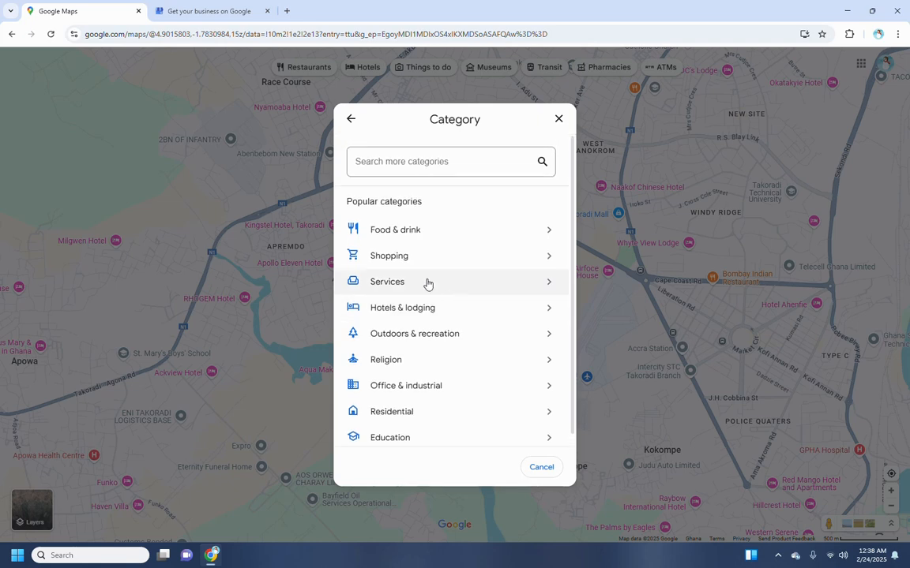
{"action": "scroll", "coordinate": [454, 273], "scroll_direction": "down", "scroll_amount": 1}
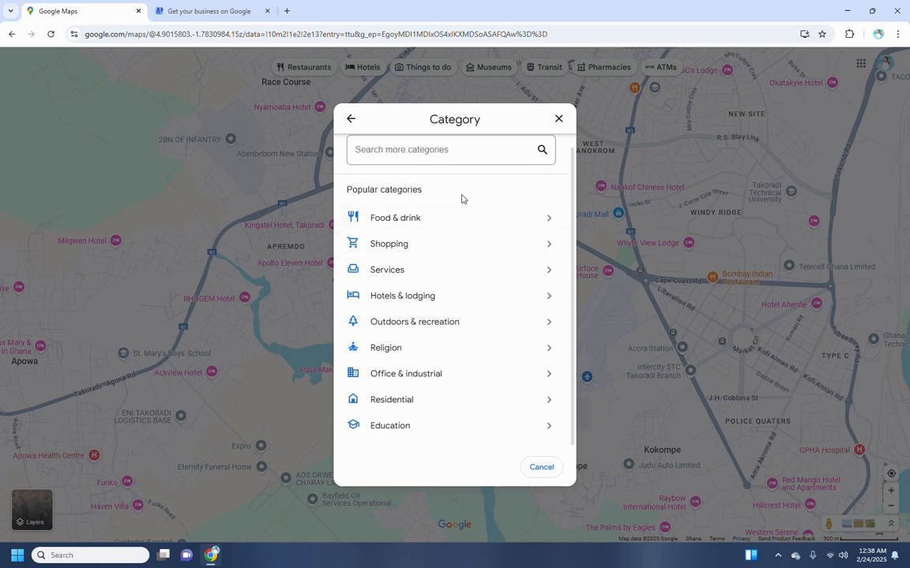
{"action": "left_click", "coordinate": [410, 154]}
{"action": "type", "text": "inf"}
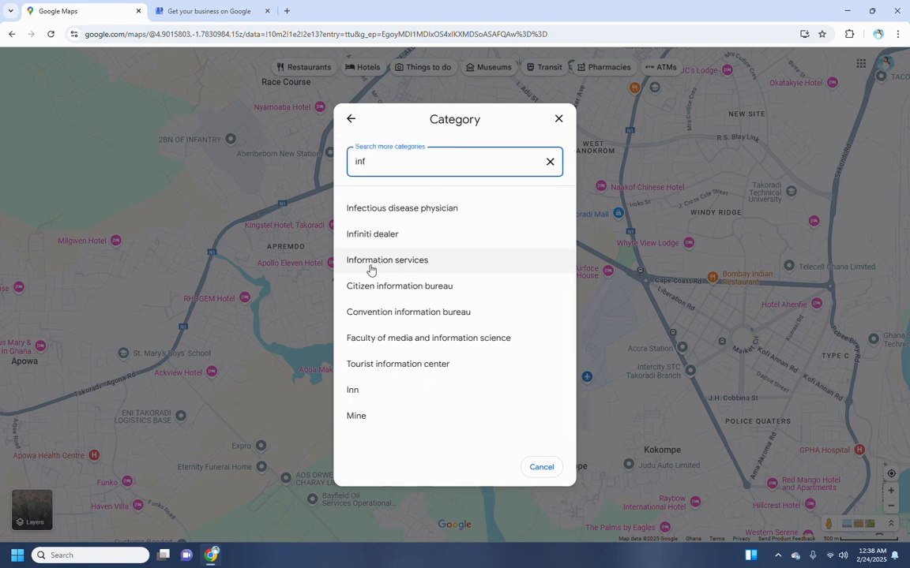
{"action": "left_click", "coordinate": [418, 267]}
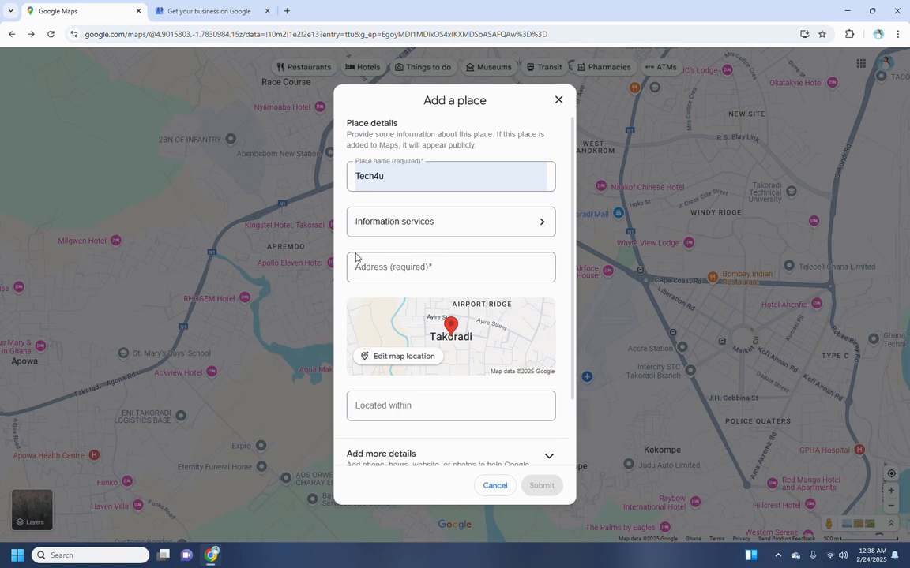
Fill in the saved Cape Coast autofill address for Tech4u.
{"action": "left_click", "coordinate": [407, 272]}
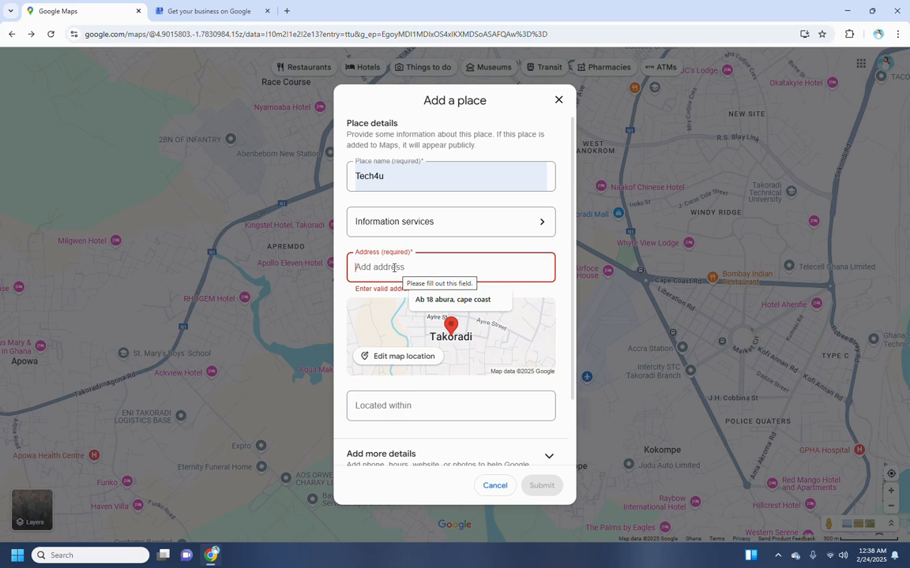
{"action": "left_click", "coordinate": [451, 300]}
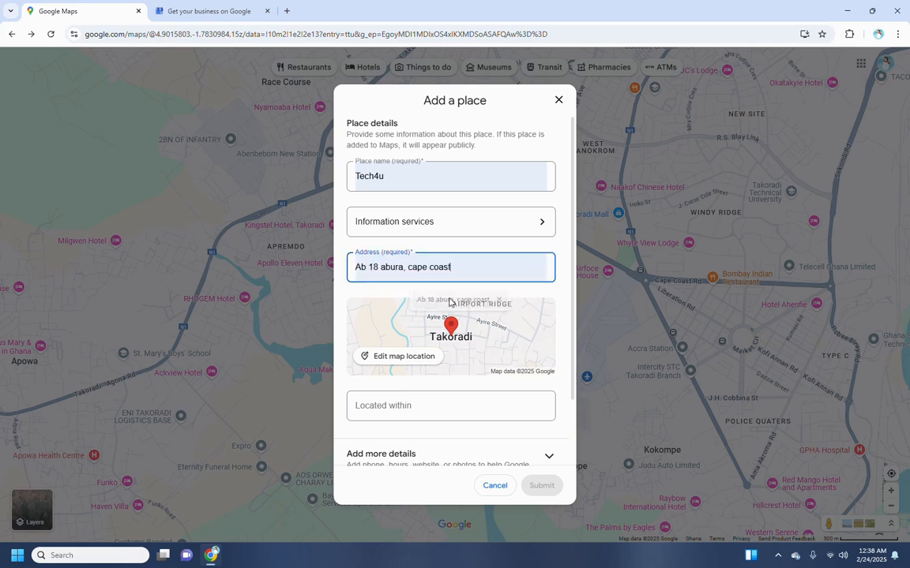
{"action": "left_click", "coordinate": [485, 248]}
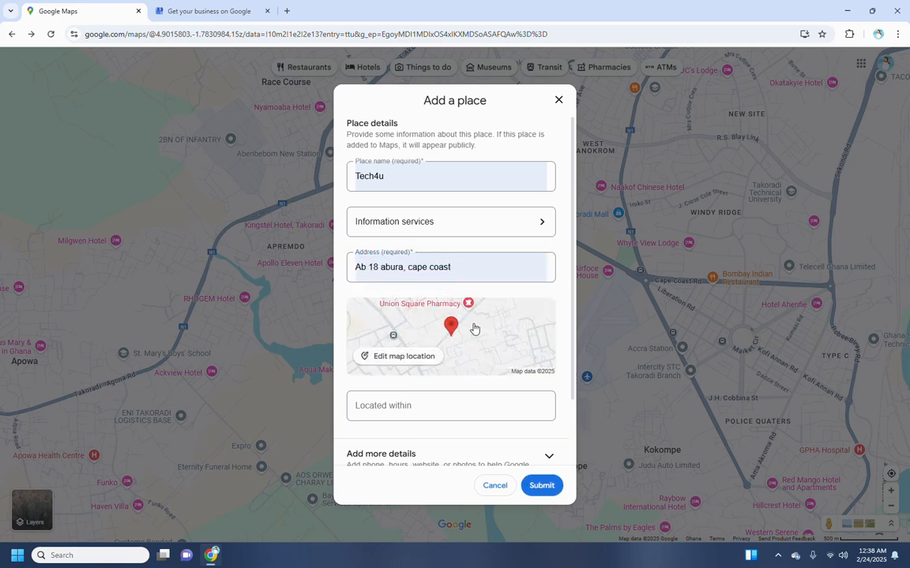
{"action": "scroll", "coordinate": [473, 328], "scroll_direction": "down", "scroll_amount": 2}
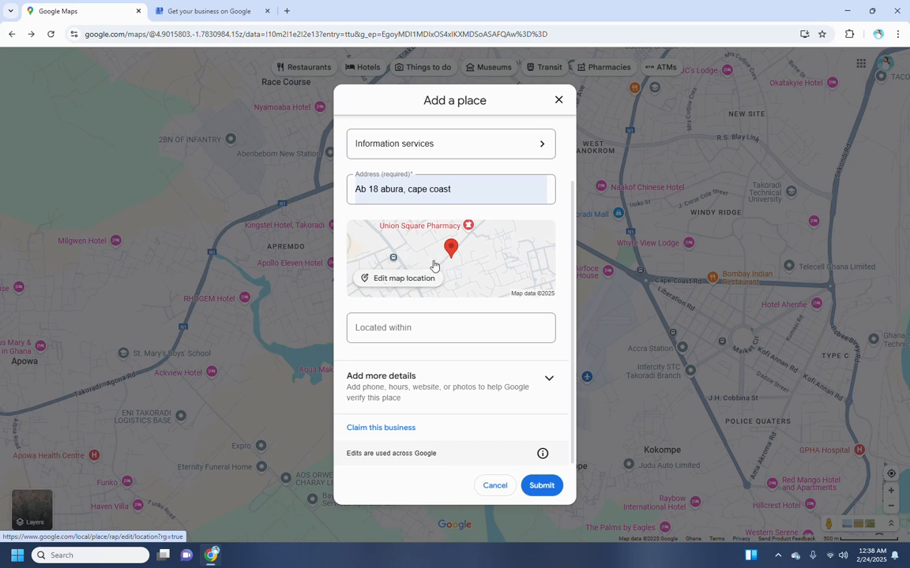
Open the pin location map and switch it to satellite imagery.
{"action": "left_click", "coordinate": [390, 282]}
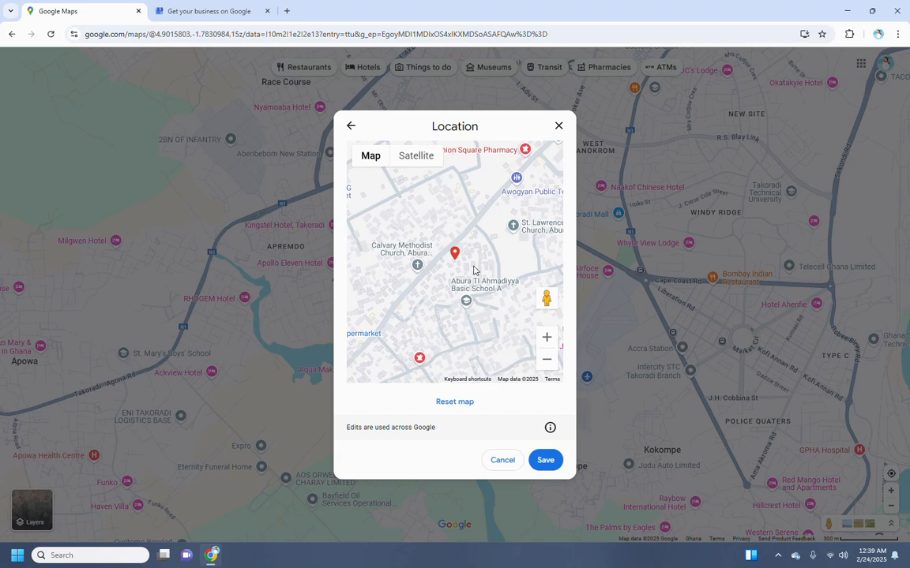
{"action": "left_click", "coordinate": [415, 160]}
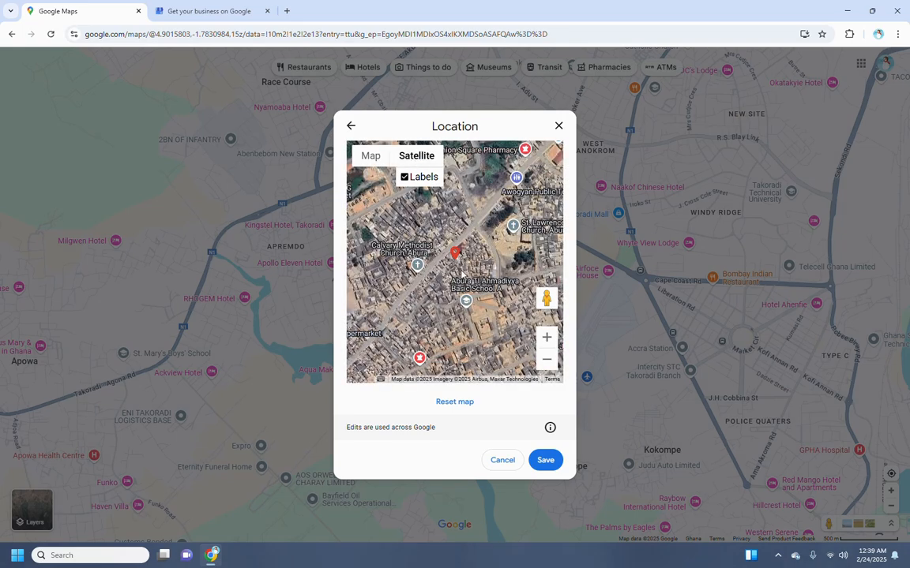
{"action": "scroll", "coordinate": [452, 272], "scroll_direction": "up", "scroll_amount": 3}
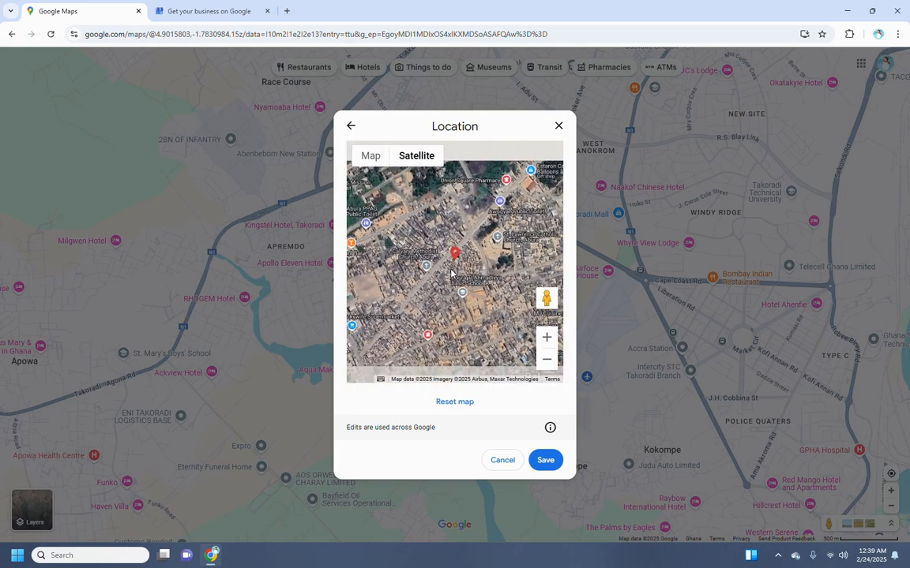
Pan the satellite view so the Tech4u pin sits on a building among the Abura houses.
{"action": "left_click_drag", "start_coordinate": [433, 272], "coordinate": [465, 308]}
{"action": "scroll", "coordinate": [463, 307], "scroll_direction": "up", "scroll_amount": 2}
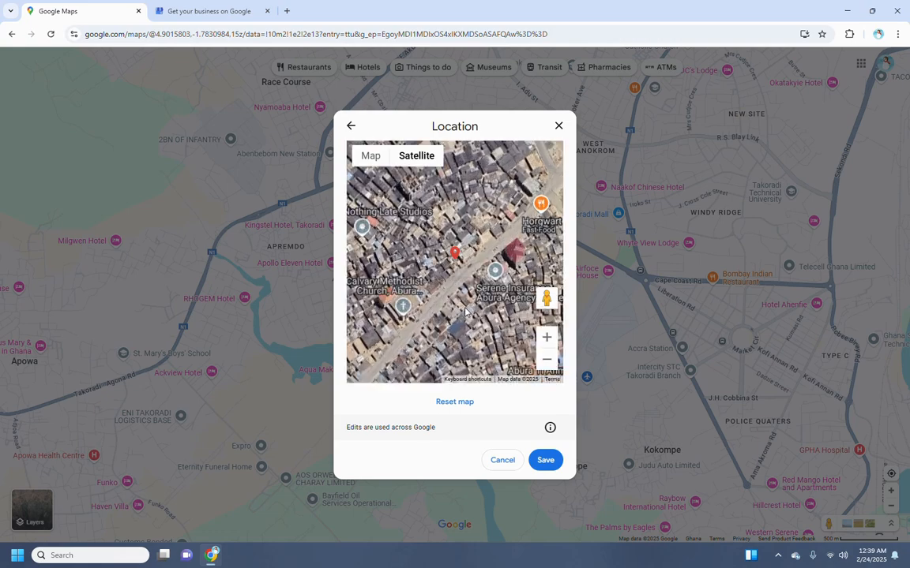
{"action": "scroll", "coordinate": [464, 313], "scroll_direction": "up", "scroll_amount": 1}
{"action": "scroll", "coordinate": [479, 295], "scroll_direction": "down", "scroll_amount": 1}
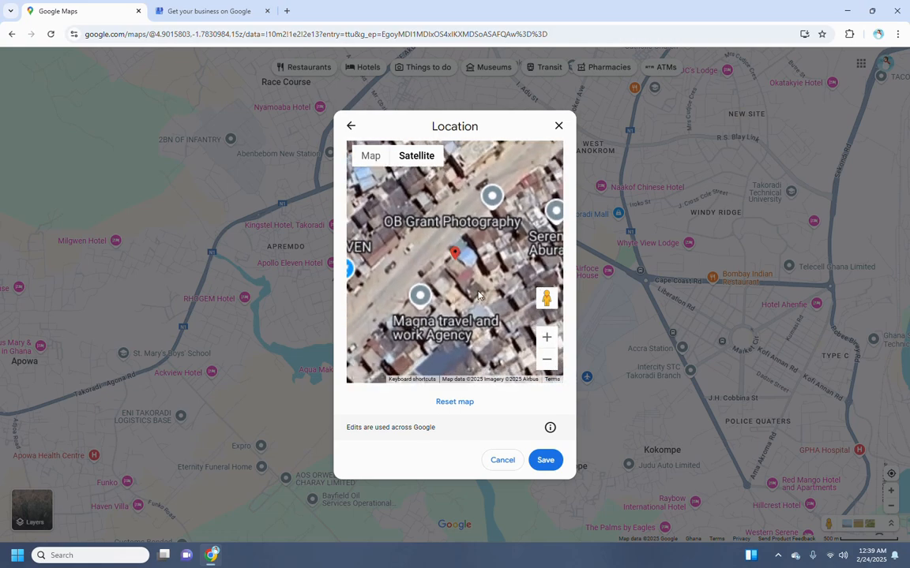
{"action": "left_click_drag", "start_coordinate": [487, 292], "coordinate": [401, 287]}
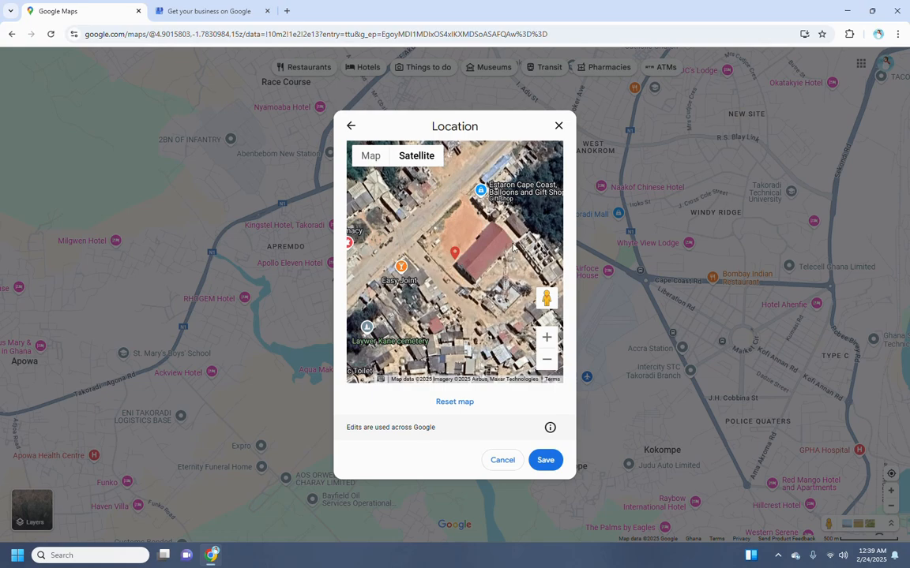
{"action": "left_click_drag", "start_coordinate": [458, 226], "coordinate": [420, 158]}
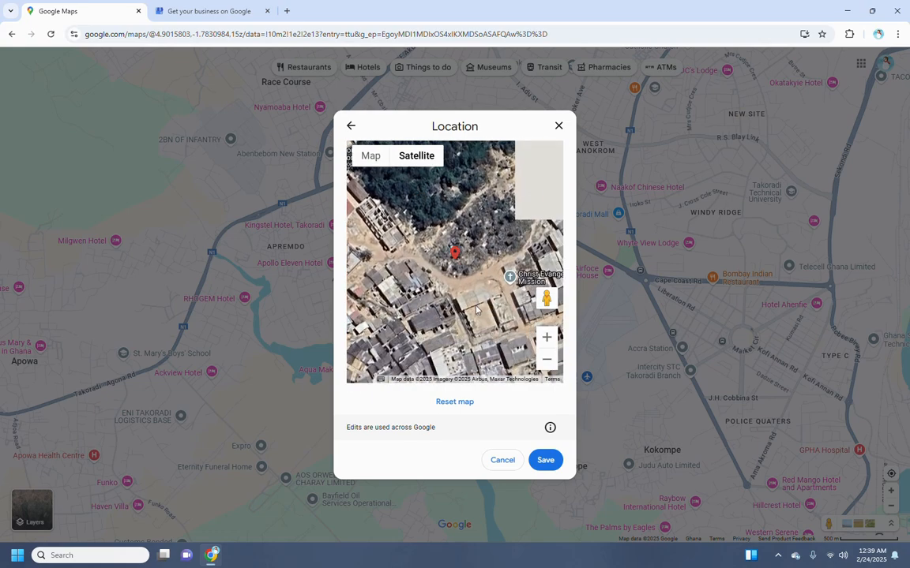
{"action": "left_click_drag", "start_coordinate": [483, 272], "coordinate": [476, 248]}
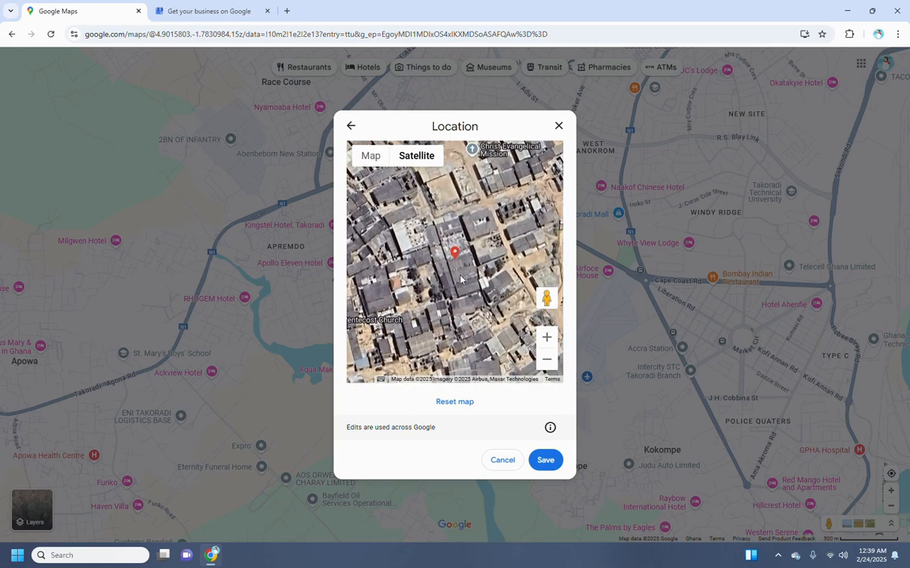
{"action": "left_click_drag", "start_coordinate": [399, 291], "coordinate": [412, 260]}
{"action": "left_click_drag", "start_coordinate": [446, 299], "coordinate": [500, 204]}
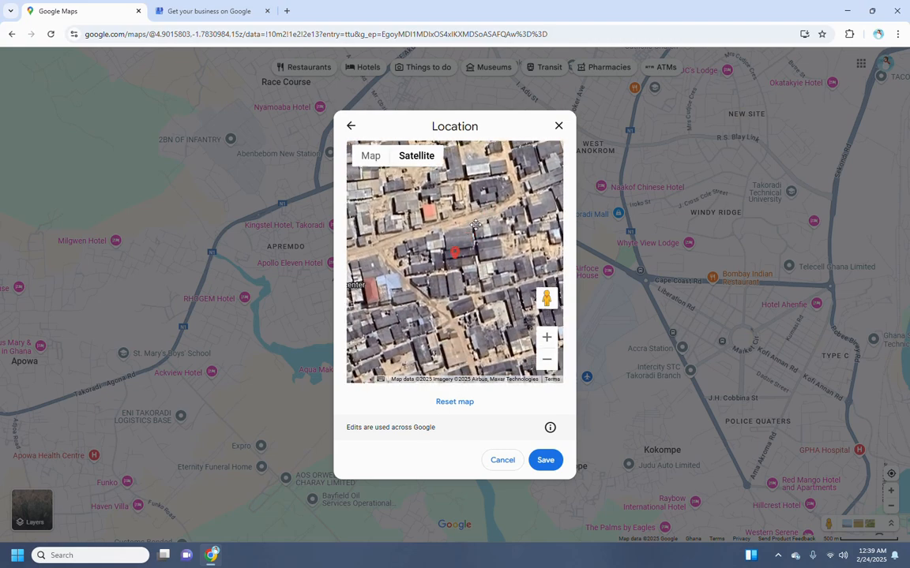
{"action": "left_click_drag", "start_coordinate": [468, 232], "coordinate": [455, 281]}
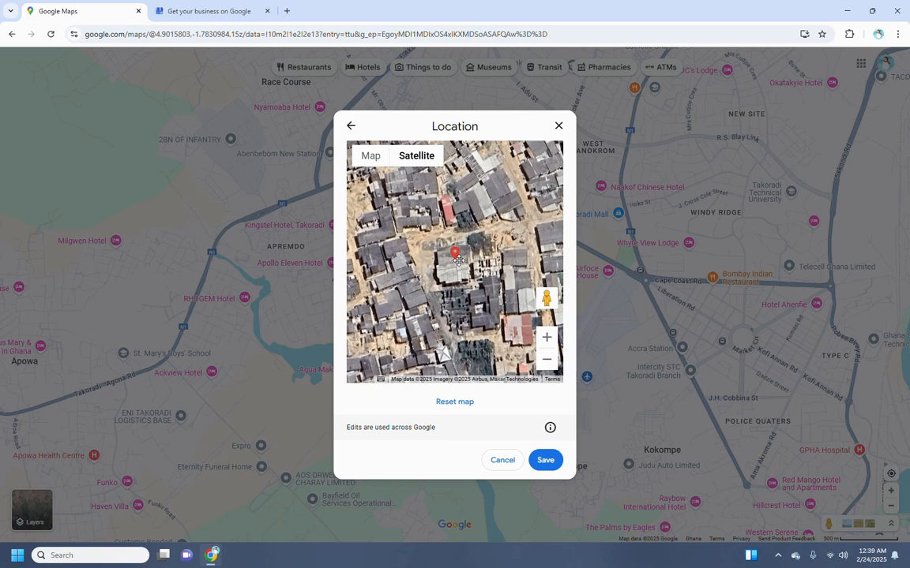
Save the adjusted pin location and set Located within to Cape coast.
{"action": "left_click", "coordinate": [544, 460]}
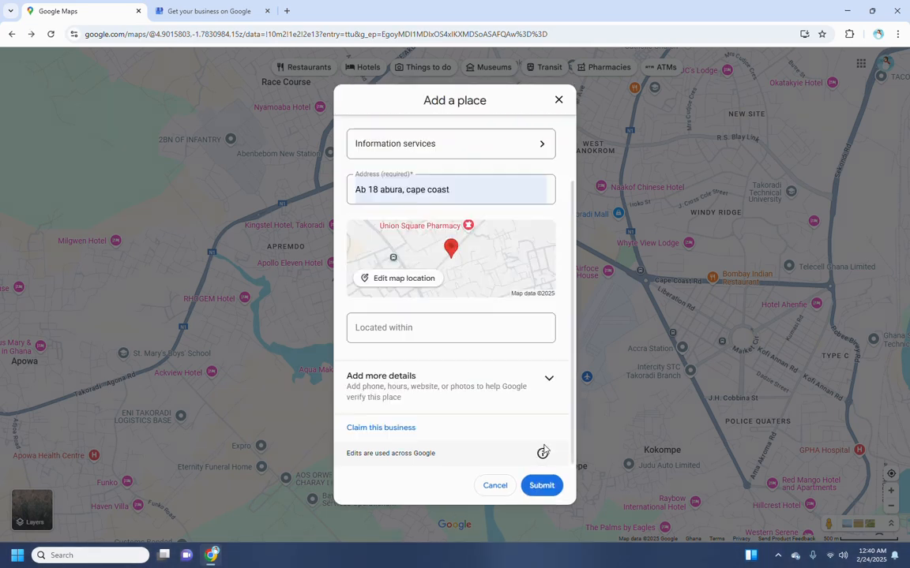
{"action": "left_click", "coordinate": [423, 332]}
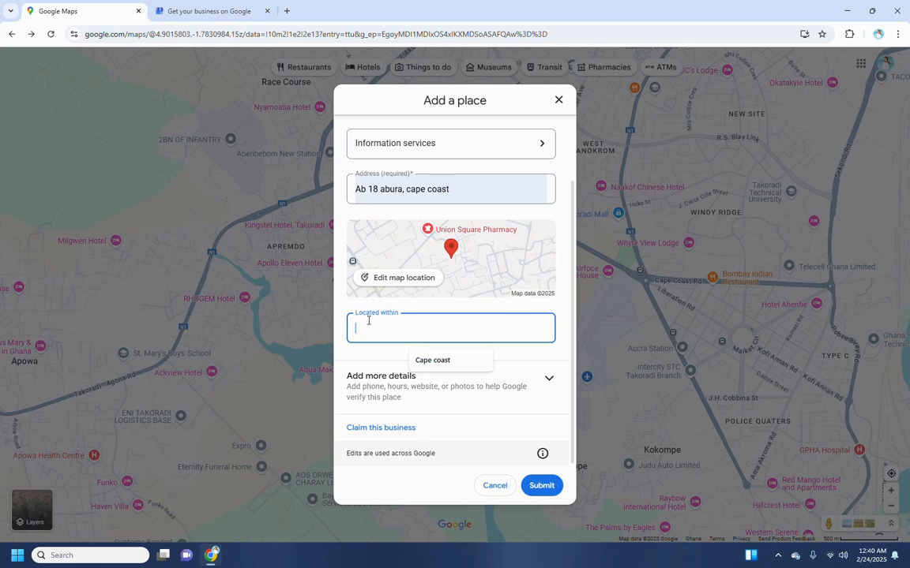
{"action": "left_click", "coordinate": [432, 361]}
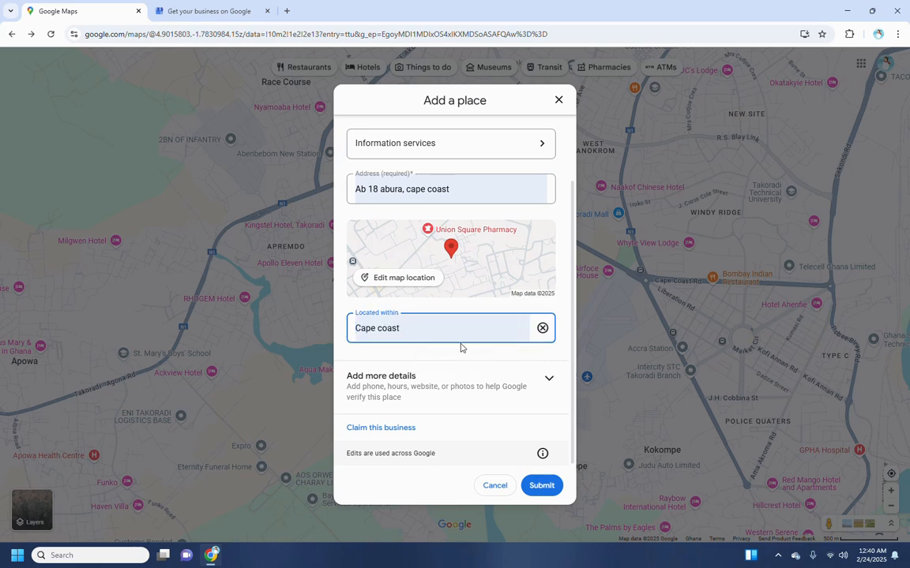
{"action": "left_click", "coordinate": [451, 416]}
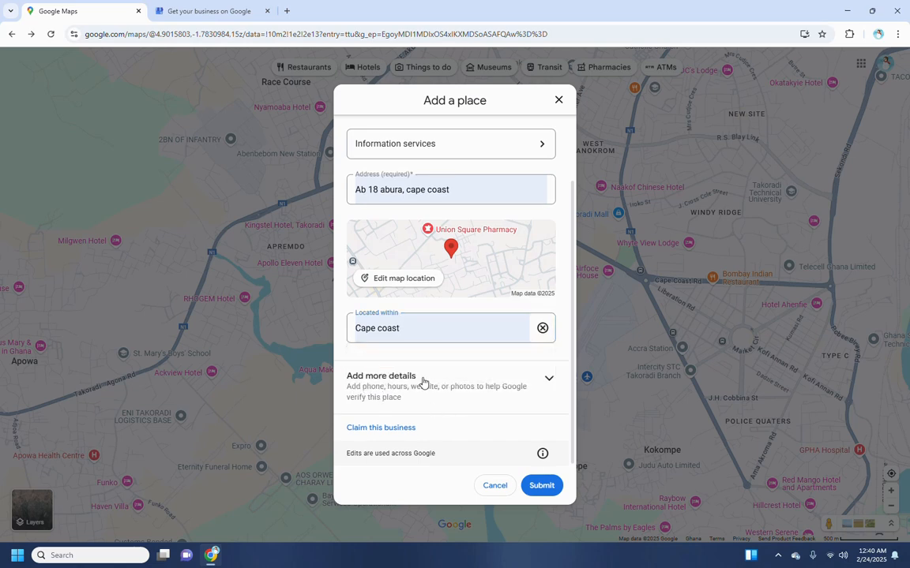
Open the Hours editor and set Sunday and Monday to open 24 hours.
{"action": "left_click", "coordinate": [549, 382]}
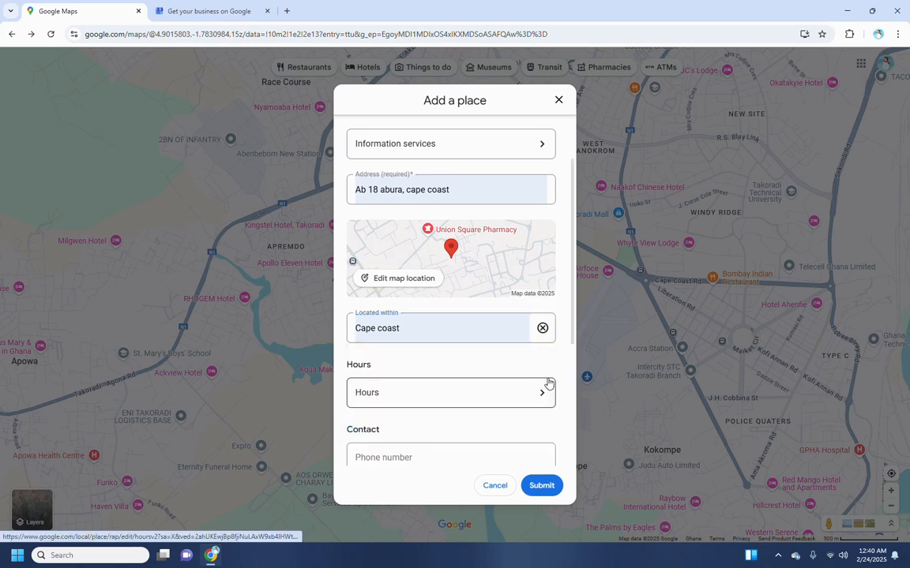
{"action": "scroll", "coordinate": [509, 297], "scroll_direction": "down", "scroll_amount": 2}
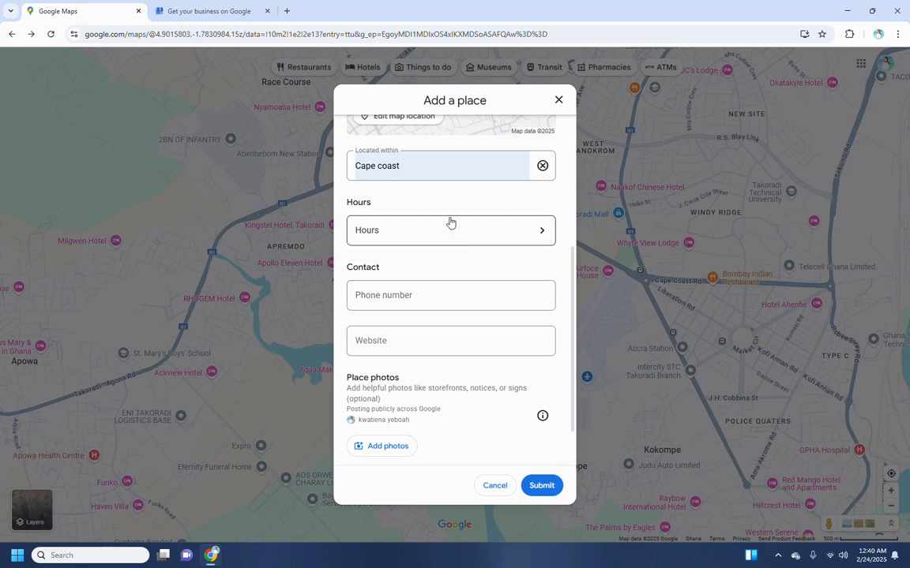
{"action": "left_click", "coordinate": [494, 235]}
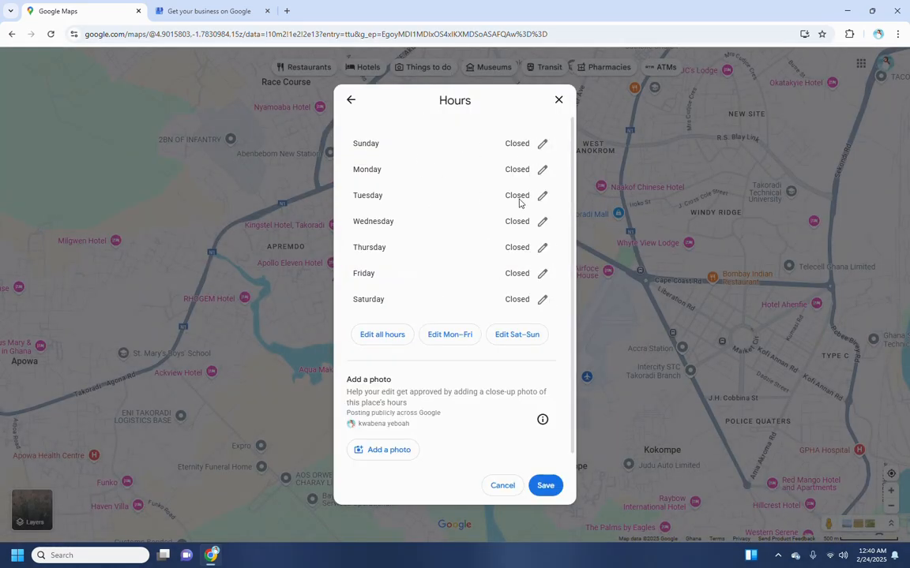
{"action": "left_click", "coordinate": [542, 145]}
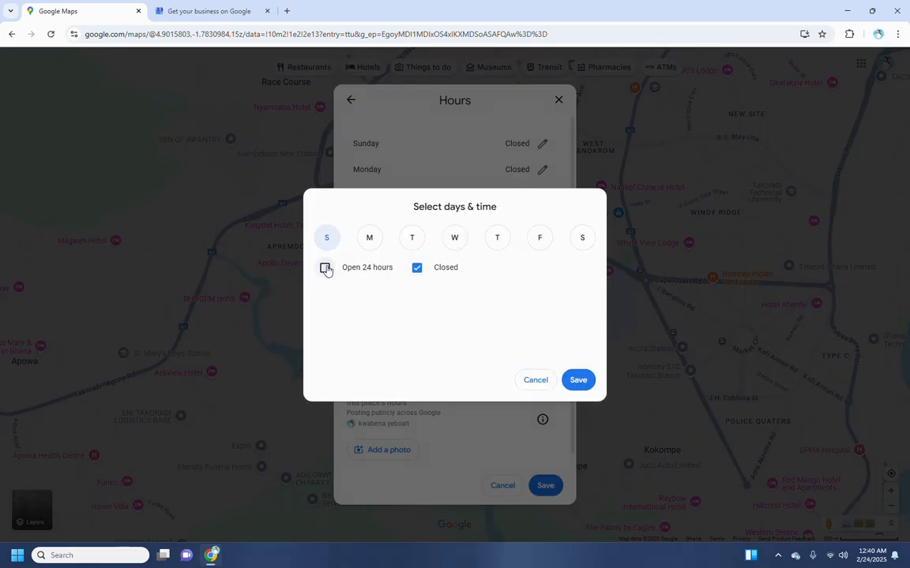
{"action": "left_click", "coordinate": [326, 269]}
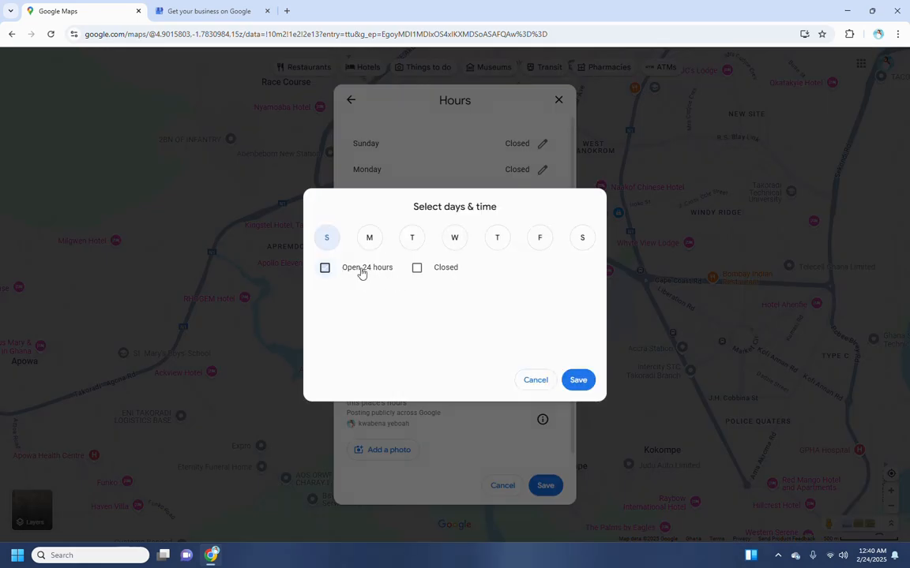
{"action": "left_click", "coordinate": [578, 381]}
{"action": "left_click", "coordinate": [541, 169]}
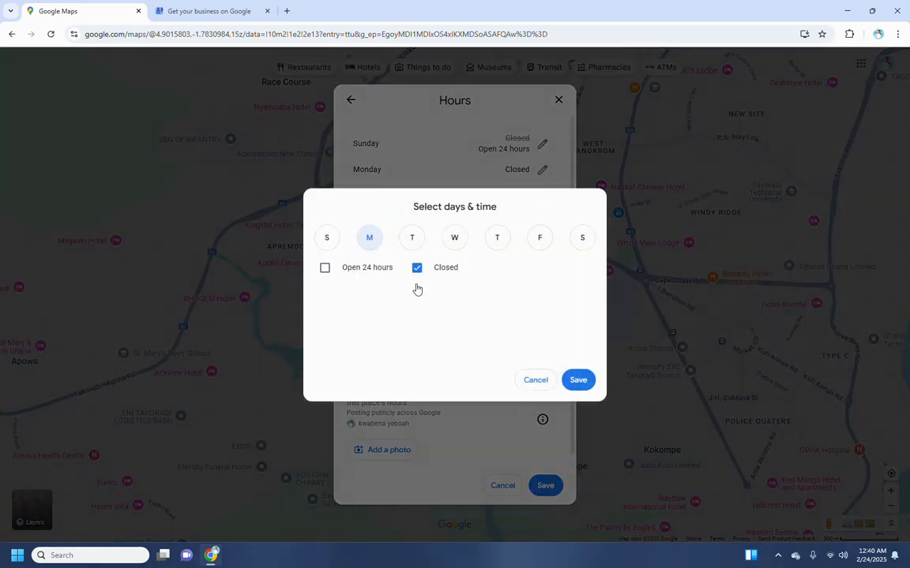
{"action": "left_click", "coordinate": [324, 268]}
{"action": "left_click", "coordinate": [578, 380]}
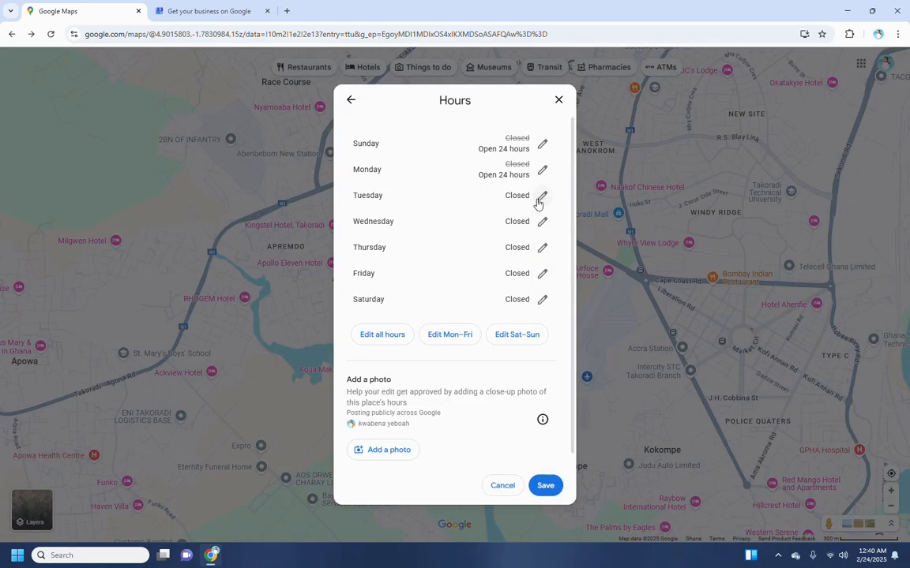
Set Tuesday and Wednesday to open 24 hours and save the weekly hours, Thursday–Saturday closed.
{"action": "left_click", "coordinate": [538, 199]}
{"action": "left_click", "coordinate": [324, 268]}
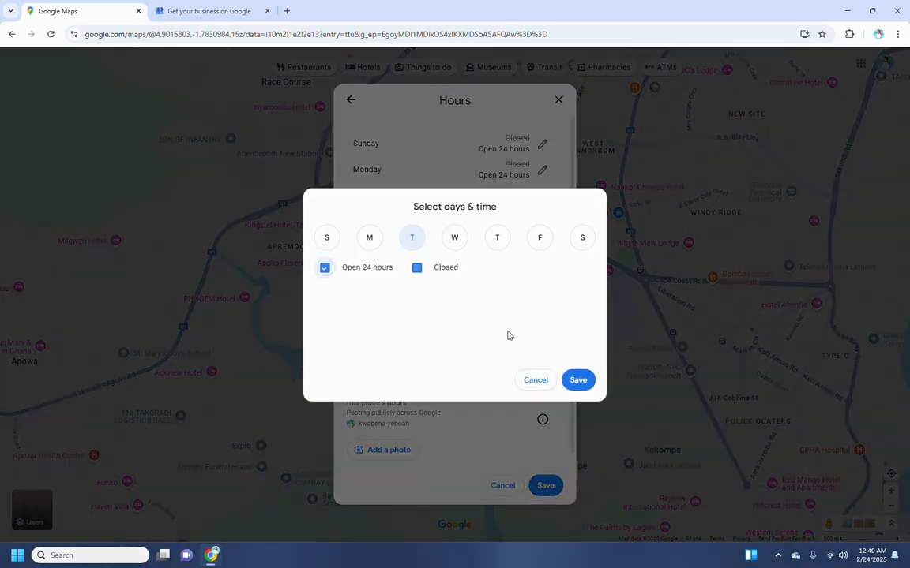
{"action": "left_click", "coordinate": [578, 380]}
{"action": "left_click", "coordinate": [542, 221]}
{"action": "left_click", "coordinate": [325, 268]}
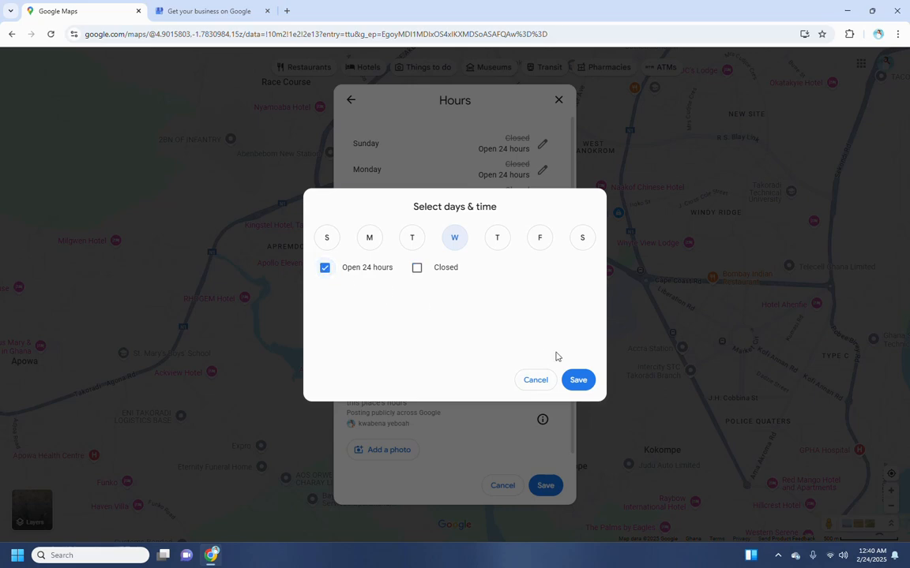
{"action": "left_click", "coordinate": [578, 383]}
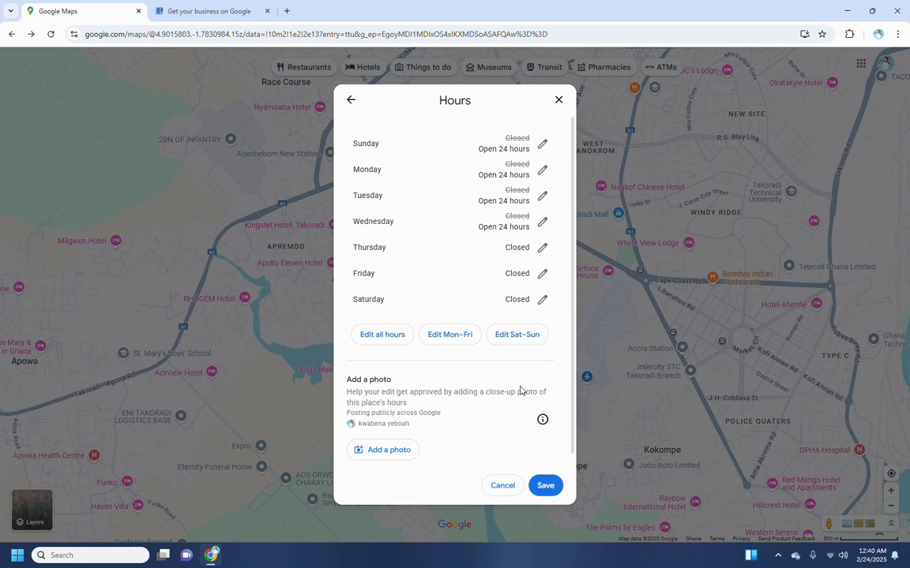
{"action": "scroll", "coordinate": [473, 363], "scroll_direction": "down", "scroll_amount": 1}
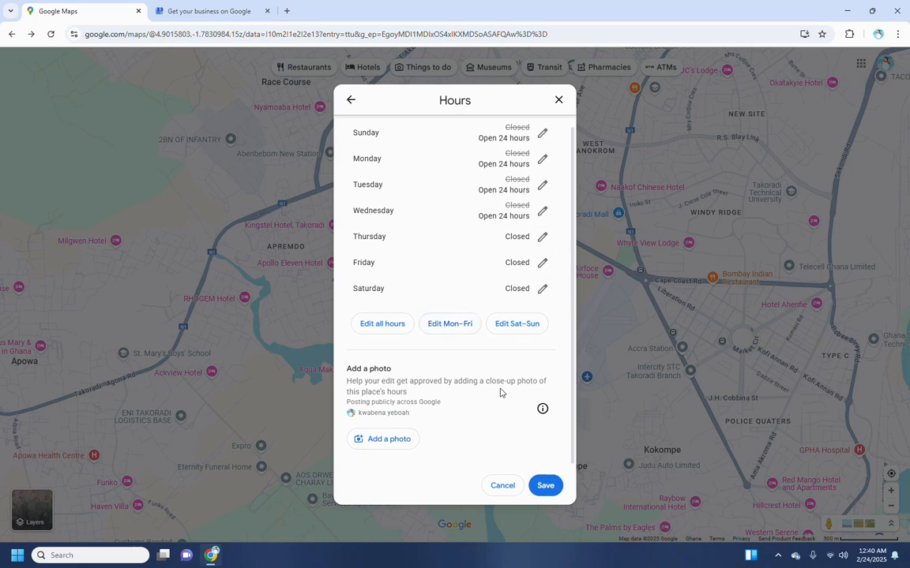
{"action": "left_click", "coordinate": [544, 486]}
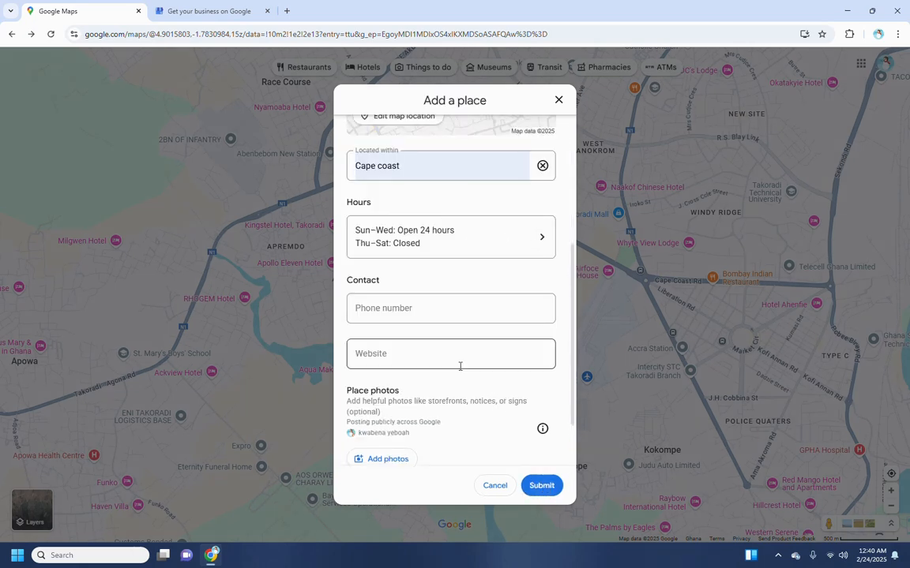
Enter the contact phone number for Tech4u, then move on to the Website field.
{"action": "left_click", "coordinate": [405, 307]}
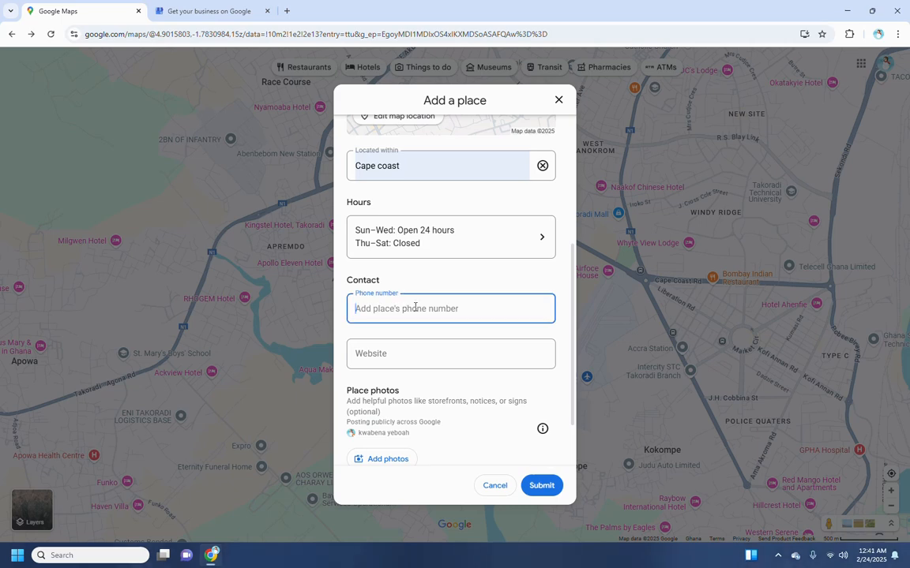
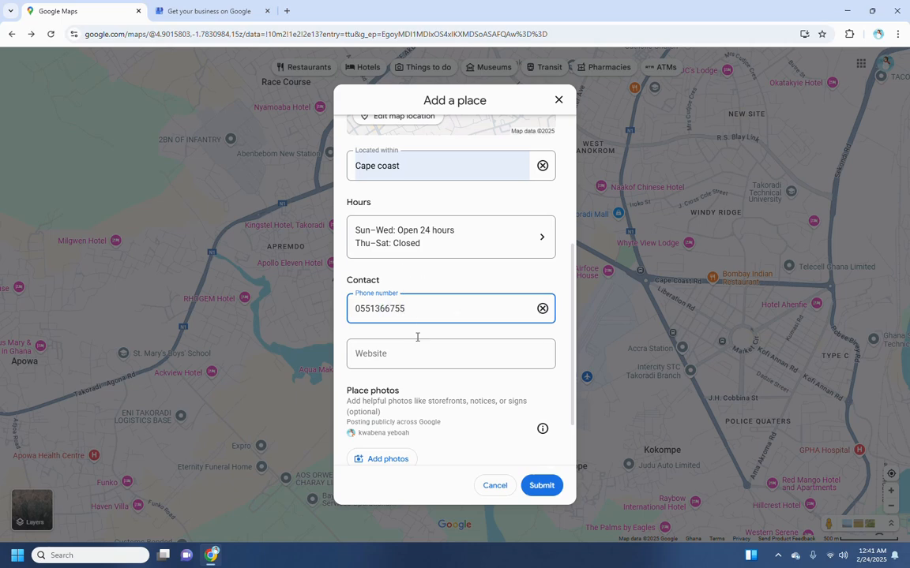
{"action": "left_click", "coordinate": [418, 338]}
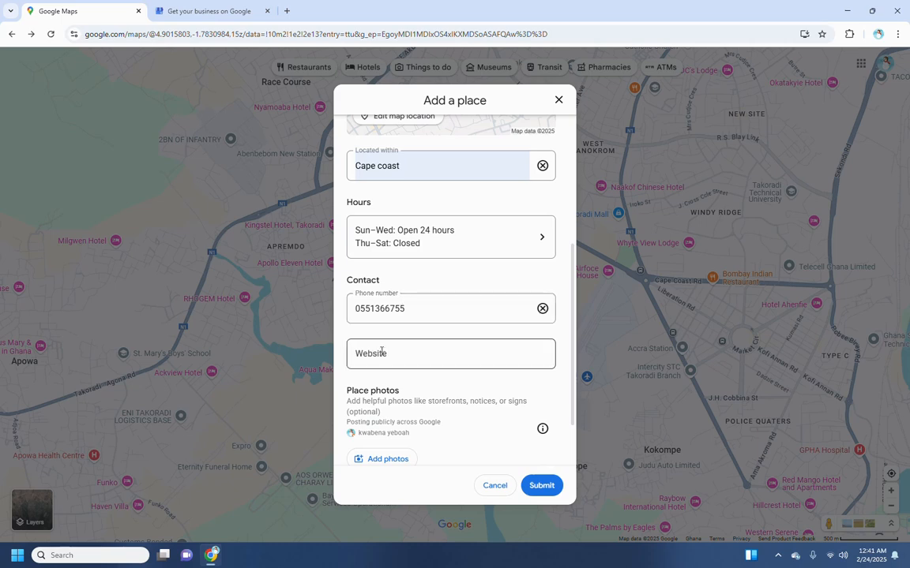
{"action": "left_click", "coordinate": [399, 352]}
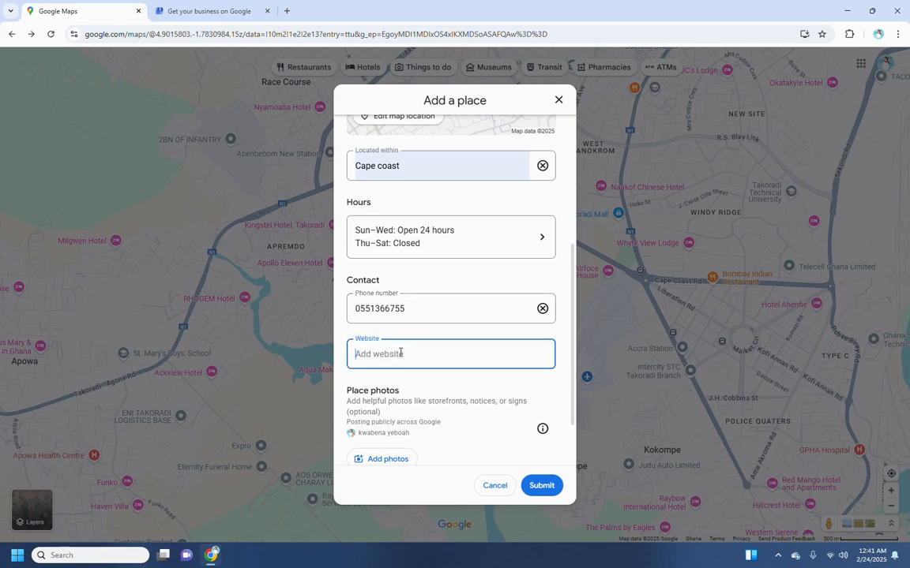
{"action": "scroll", "coordinate": [404, 348], "scroll_direction": "down", "scroll_amount": 1}
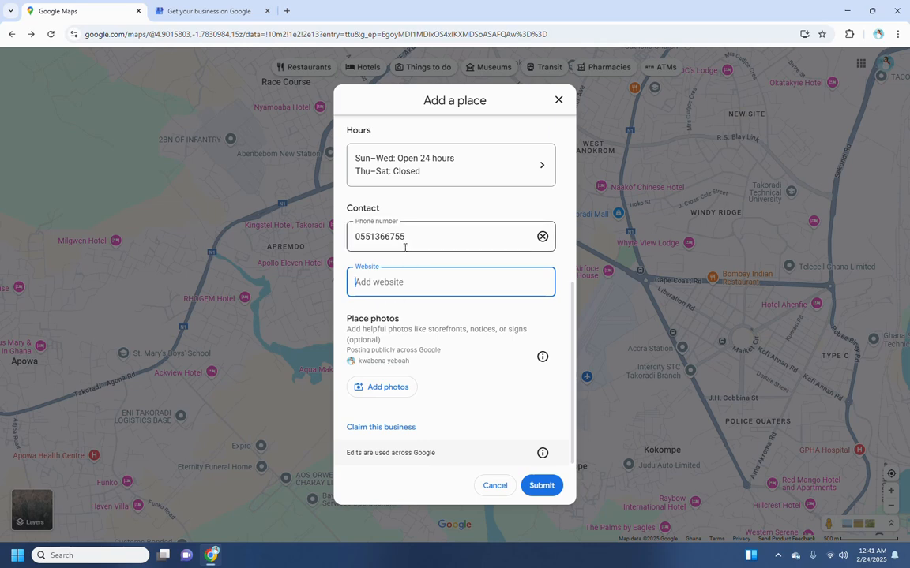
{"action": "scroll", "coordinate": [404, 248], "scroll_direction": "up", "scroll_amount": 3}
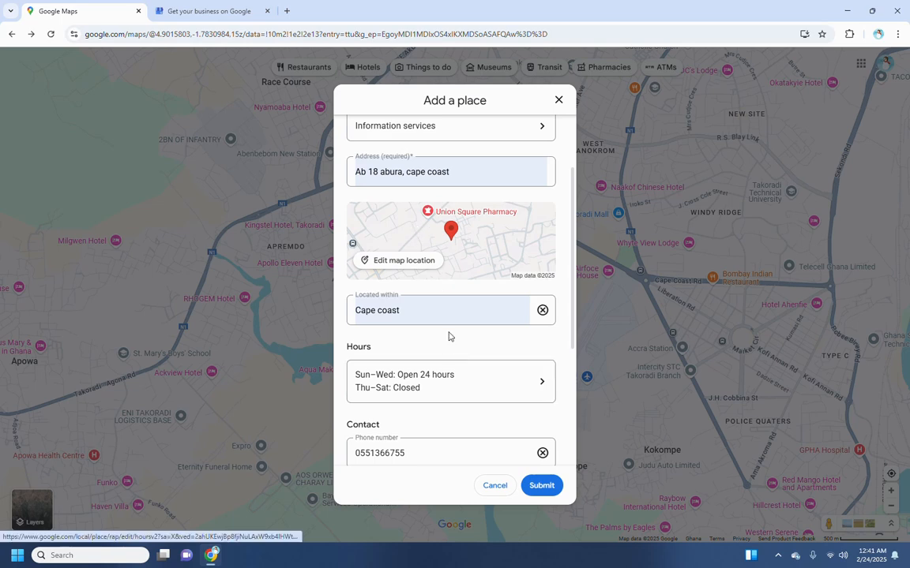
Restore the website field entry, check all Tech4u details, and submit the place for review.
{"action": "scroll", "coordinate": [472, 357], "scroll_direction": "down", "scroll_amount": 2}
{"action": "left_click", "coordinate": [473, 343]}
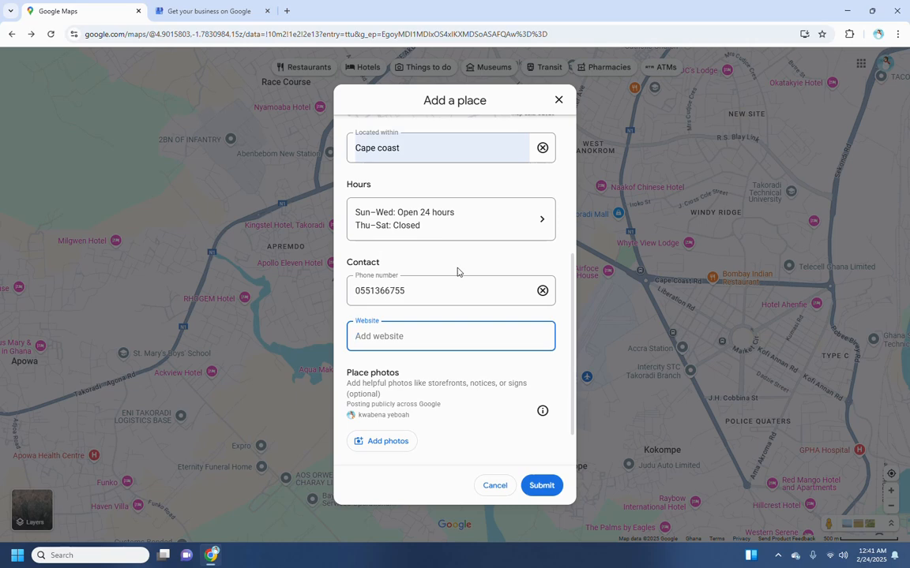
{"action": "scroll", "coordinate": [464, 387], "scroll_direction": "down", "scroll_amount": 1}
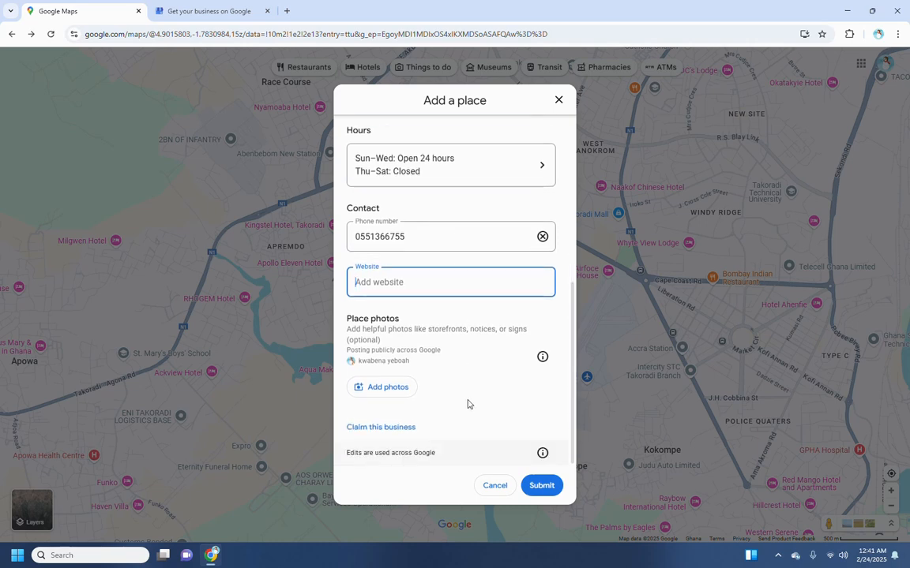
{"action": "scroll", "coordinate": [509, 406], "scroll_direction": "up", "scroll_amount": 4}
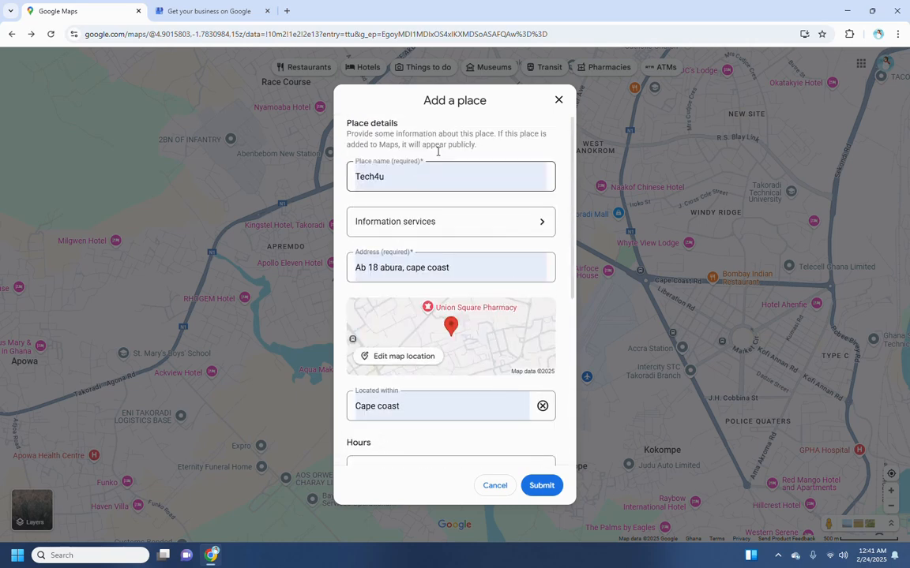
{"action": "scroll", "coordinate": [487, 320], "scroll_direction": "down", "scroll_amount": 5}
{"action": "scroll", "coordinate": [455, 291], "scroll_direction": "up", "scroll_amount": 5}
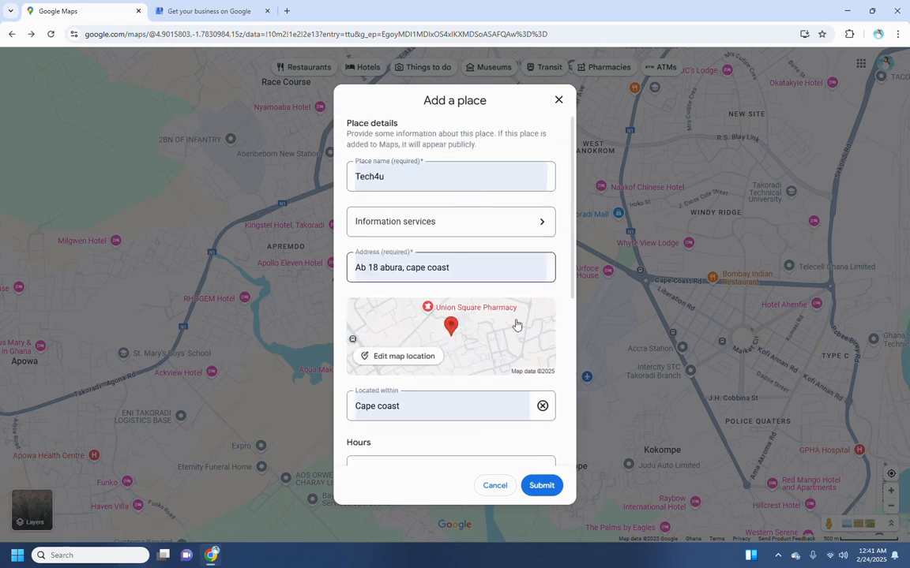
{"action": "scroll", "coordinate": [515, 371], "scroll_direction": "down", "scroll_amount": 3}
{"action": "scroll", "coordinate": [513, 430], "scroll_direction": "down", "scroll_amount": 1}
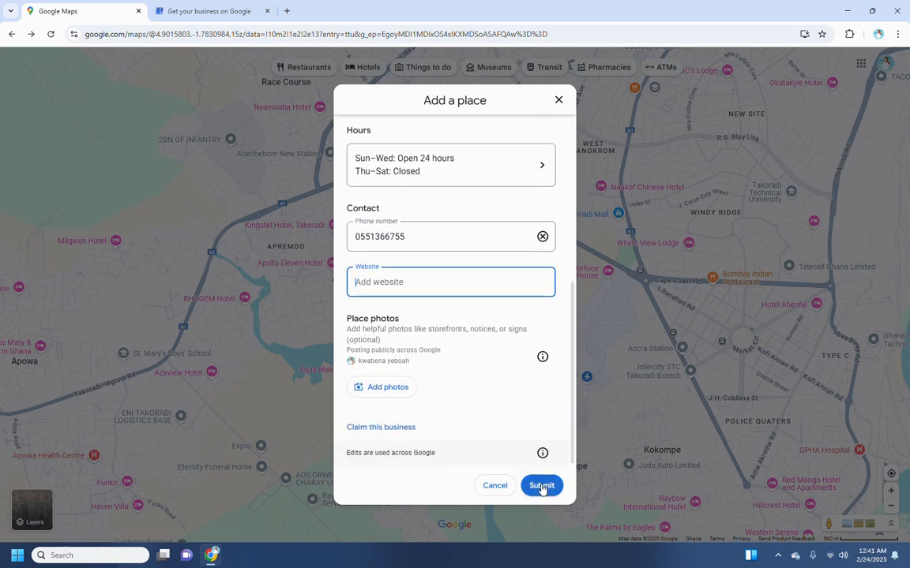
{"action": "left_click", "coordinate": [542, 487]}
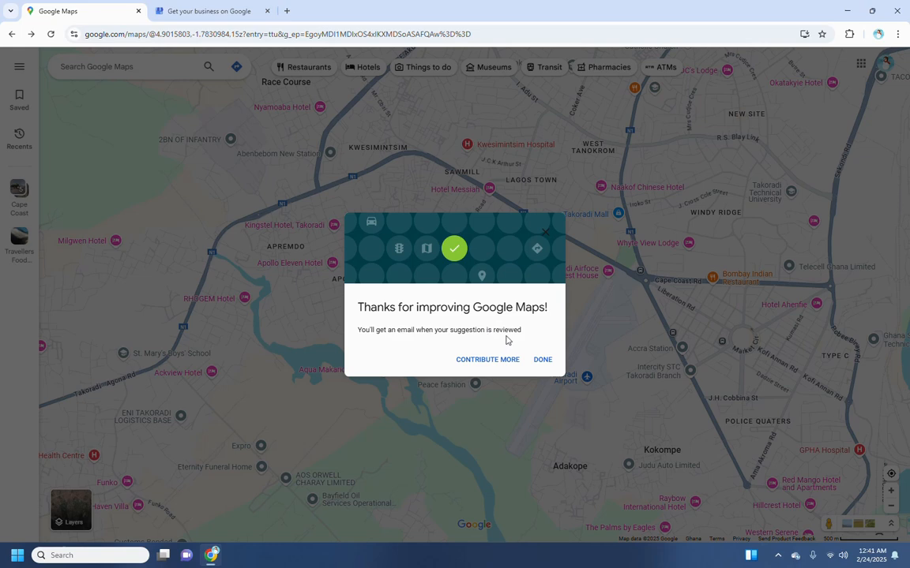
Close the thank-you confirmation and show the hidden system tray icons.
{"action": "left_click", "coordinate": [542, 361]}
{"action": "left_click", "coordinate": [779, 556]}
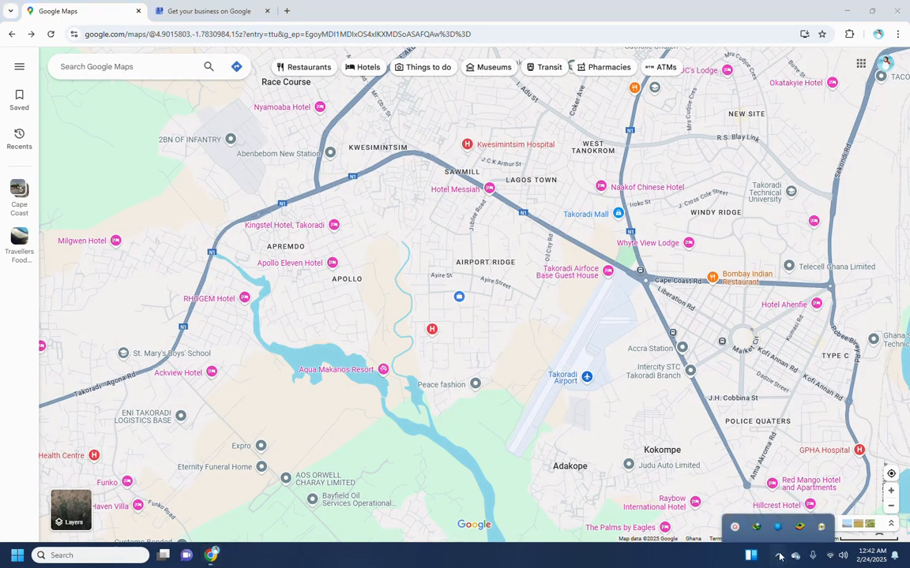